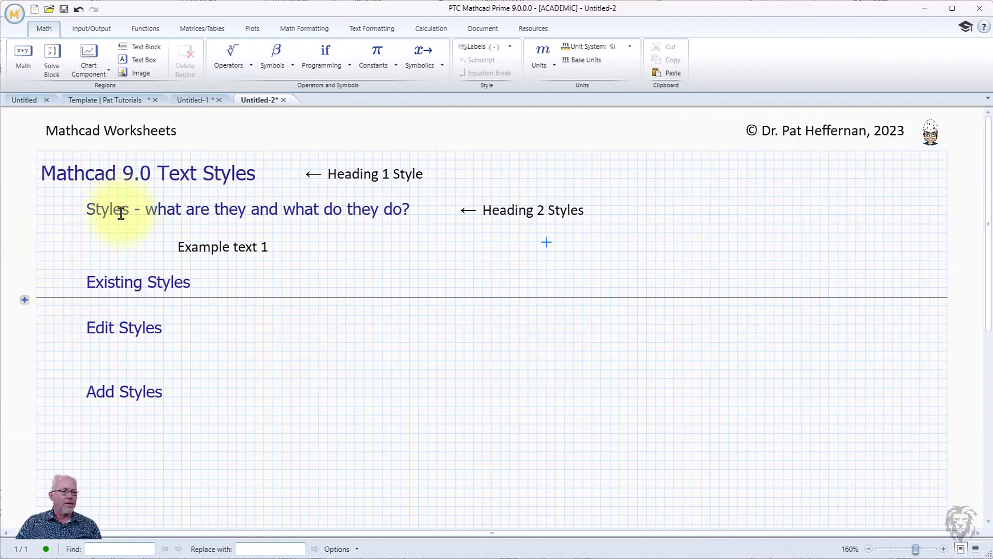
Select all of Example text 1 and apply the Heading 1 style to it.
{"action": "left_click", "coordinate": [101, 172]}
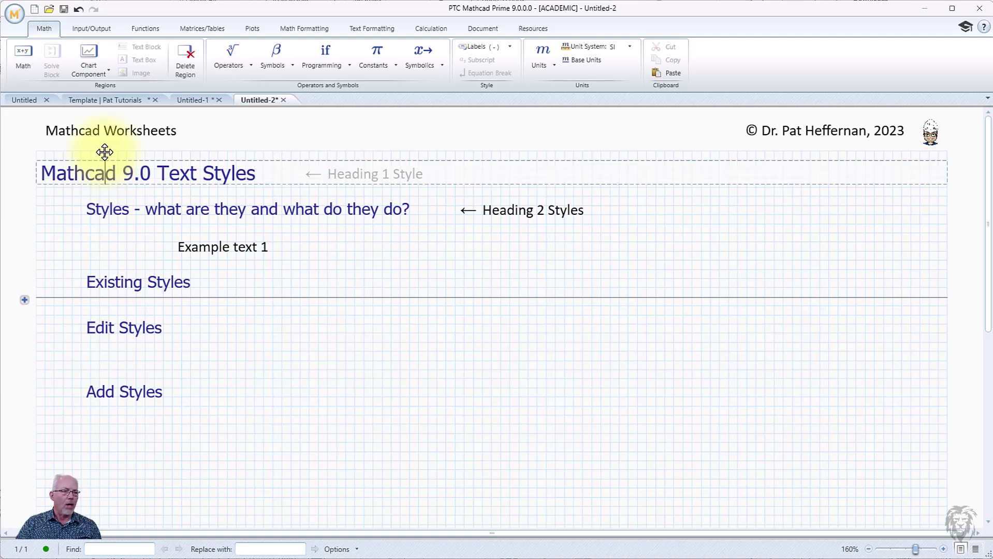
{"action": "left_click", "coordinate": [155, 206]}
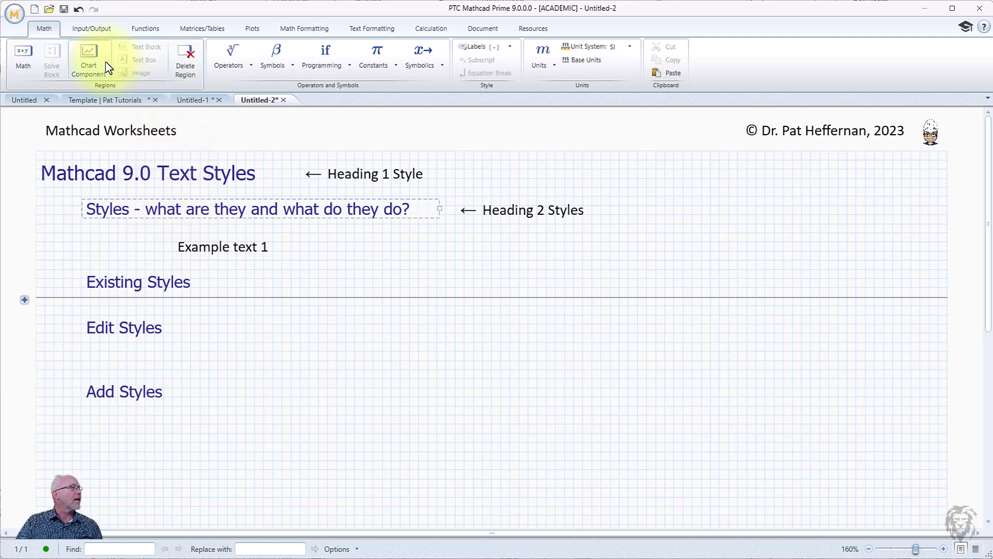
{"action": "left_click", "coordinate": [379, 32]}
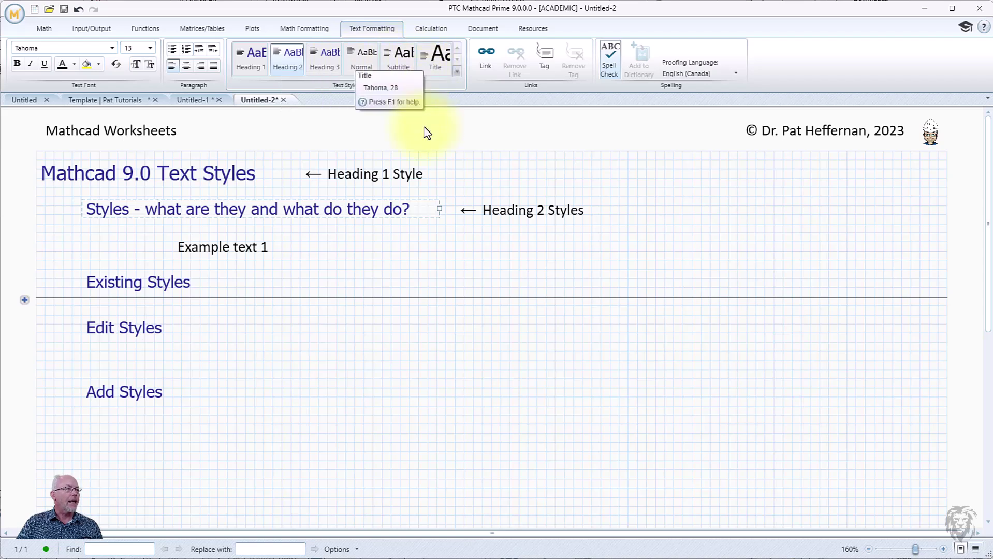
{"action": "left_click", "coordinate": [197, 239]}
{"action": "triple_click", "coordinate": [197, 239]}
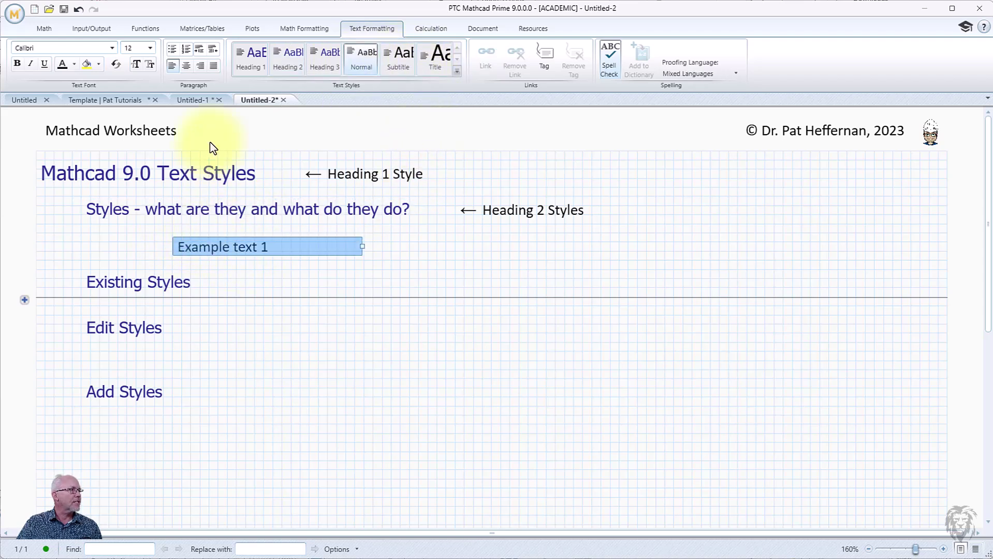
{"action": "left_click", "coordinate": [243, 67]}
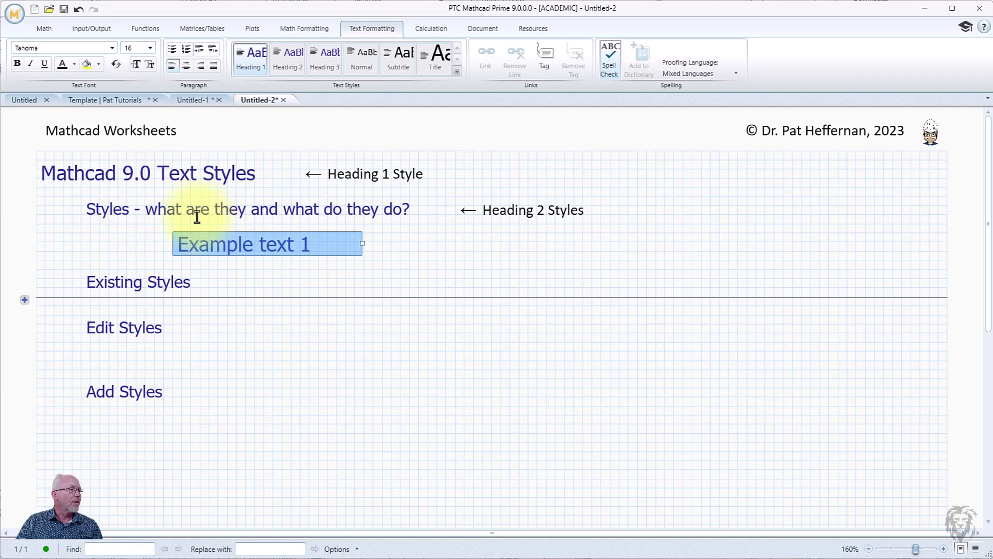
Try Heading 2 and Subtitle on the word 'text', then return Example text 1 to Normal.
{"action": "left_click", "coordinate": [260, 244]}
{"action": "left_click_drag", "start_coordinate": [259, 244], "coordinate": [295, 245]}
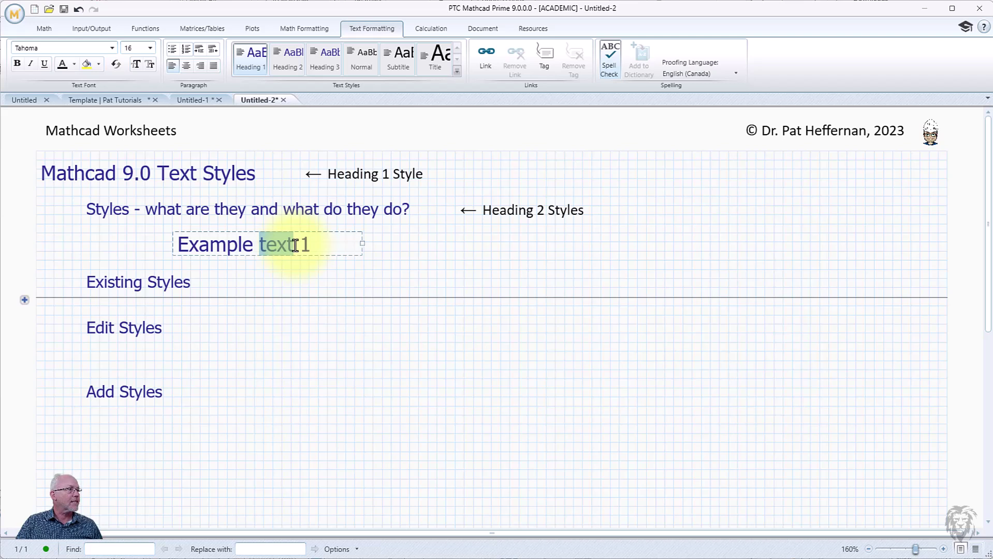
{"action": "left_click", "coordinate": [288, 70]}
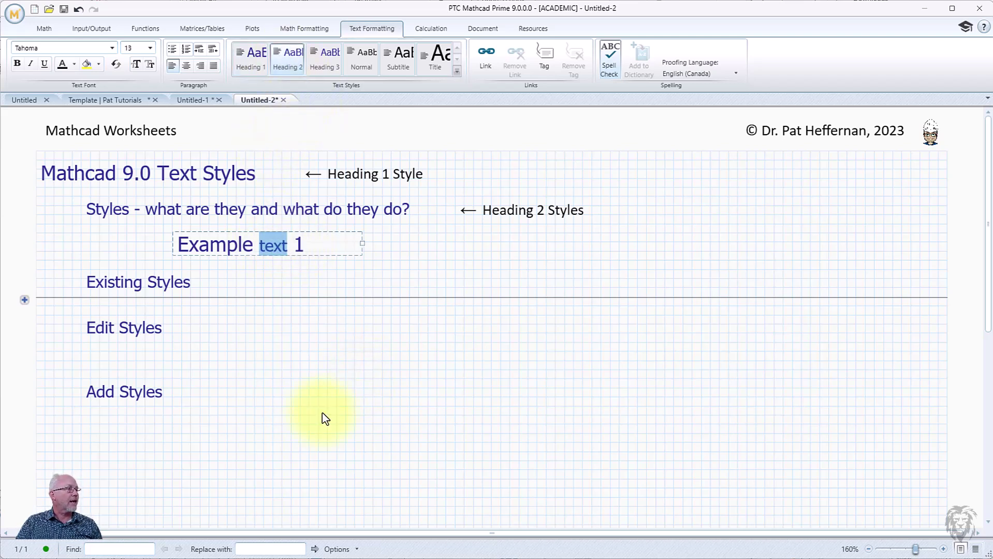
{"action": "left_click", "coordinate": [409, 65]}
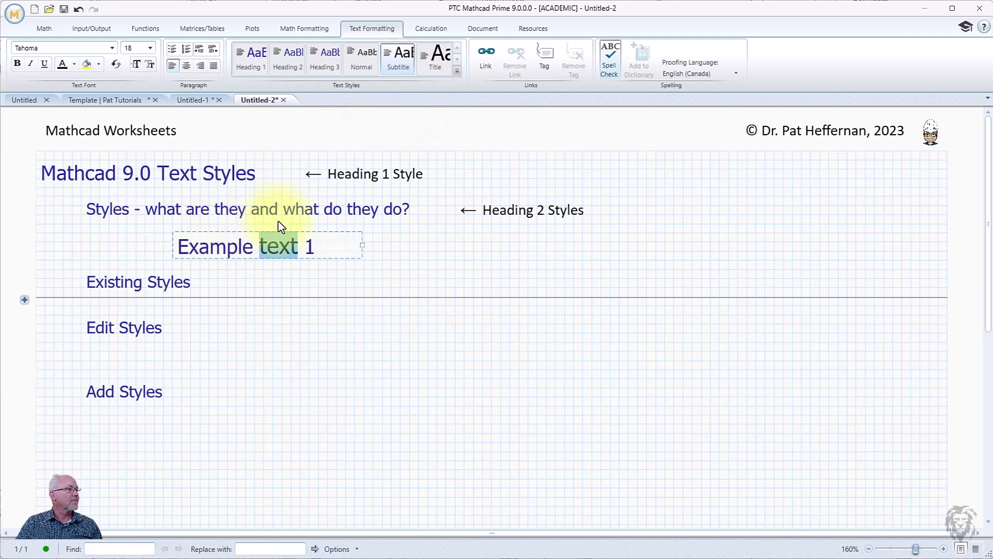
{"action": "left_click", "coordinate": [266, 230]}
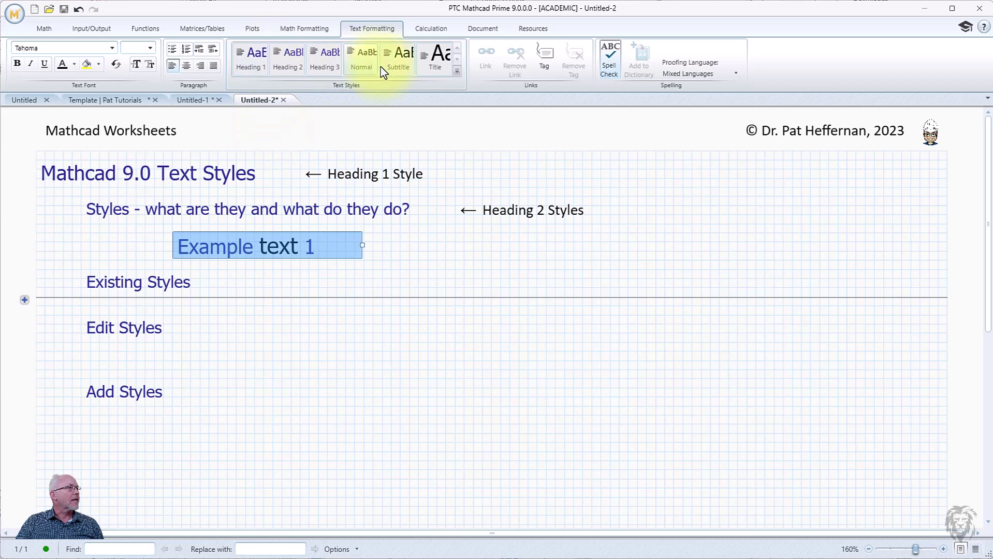
{"action": "left_click", "coordinate": [359, 61]}
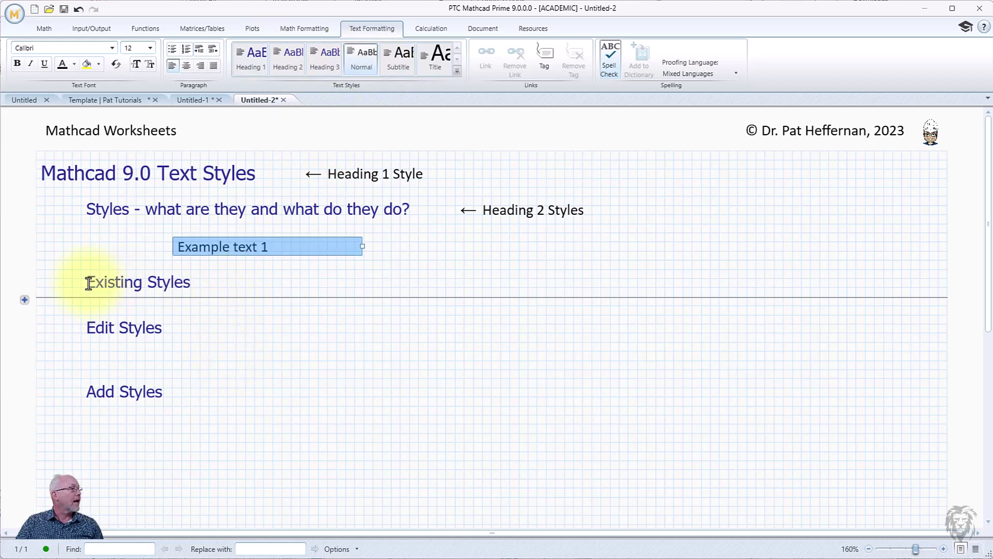
Expand the samples area and check the styles of the Heading 1–3, Normal and Subtitle samples.
{"action": "left_click", "coordinate": [24, 301]}
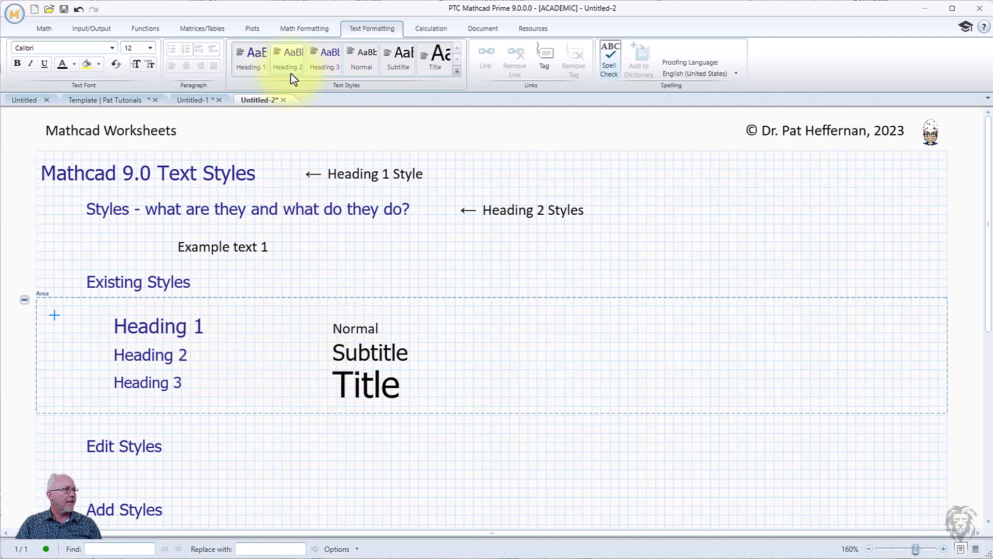
{"action": "left_click", "coordinate": [178, 326]}
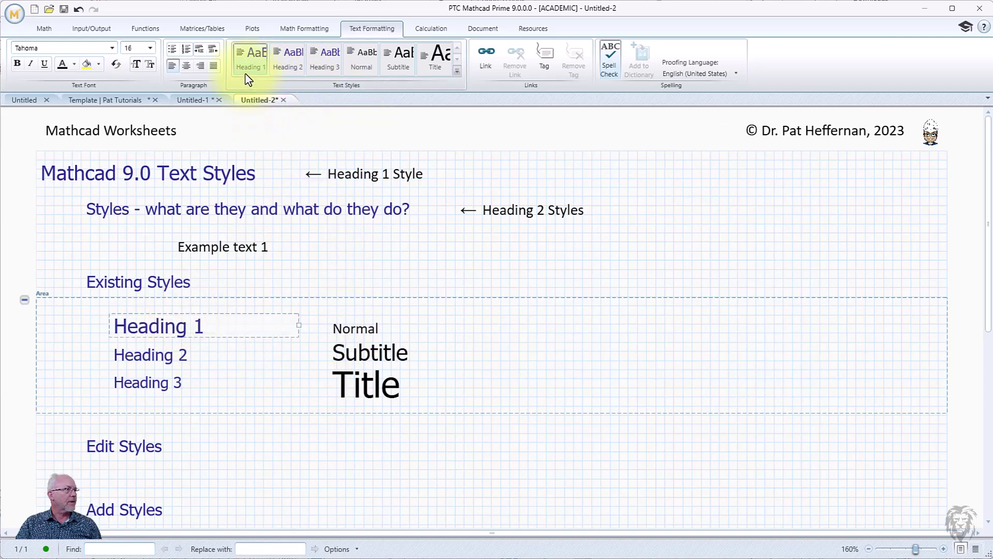
{"action": "left_click", "coordinate": [173, 356]}
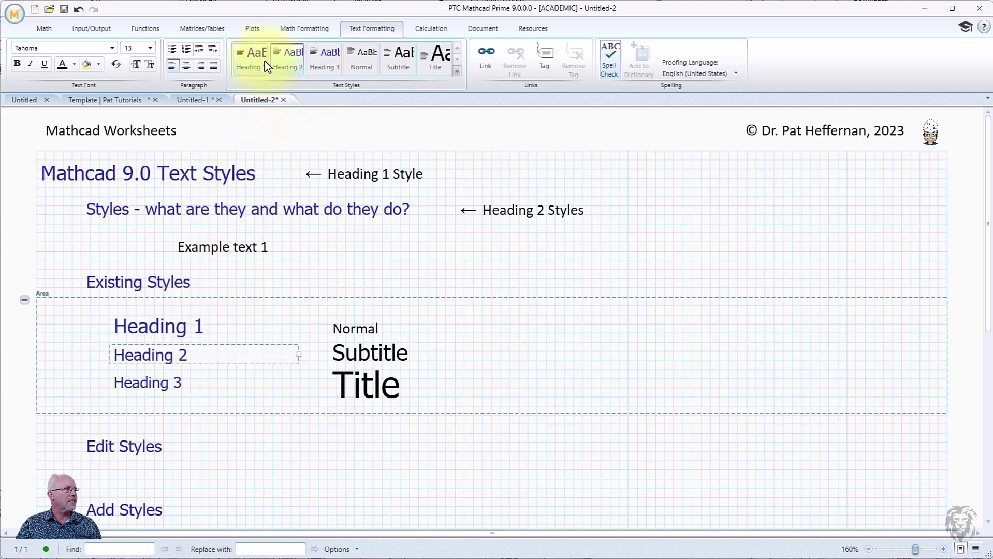
{"action": "left_click", "coordinate": [160, 384]}
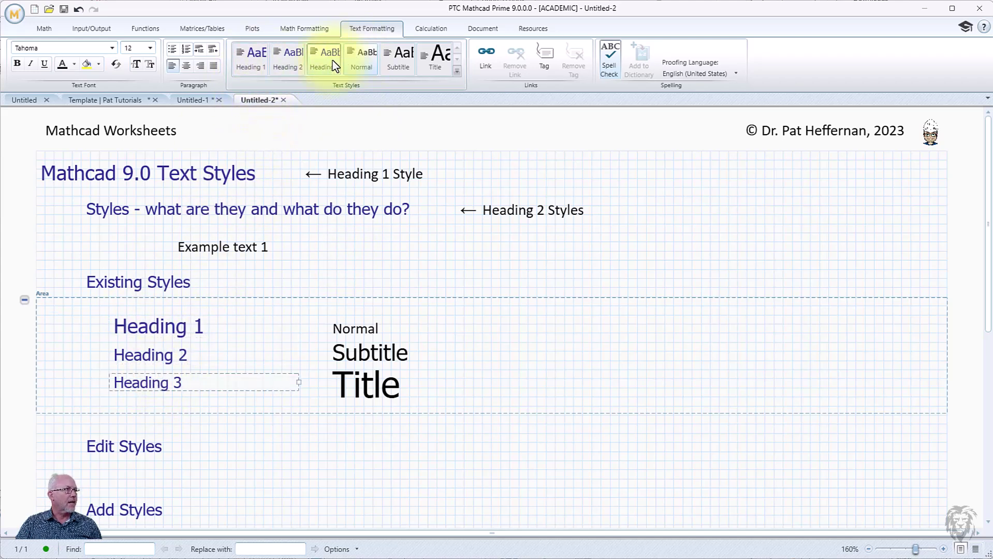
{"action": "left_click", "coordinate": [350, 328]}
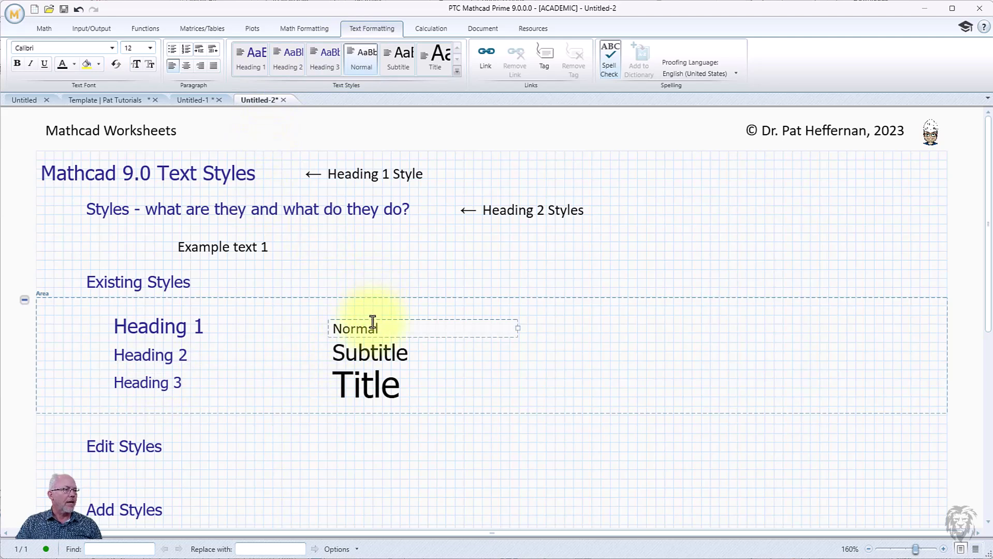
{"action": "left_click", "coordinate": [363, 352]}
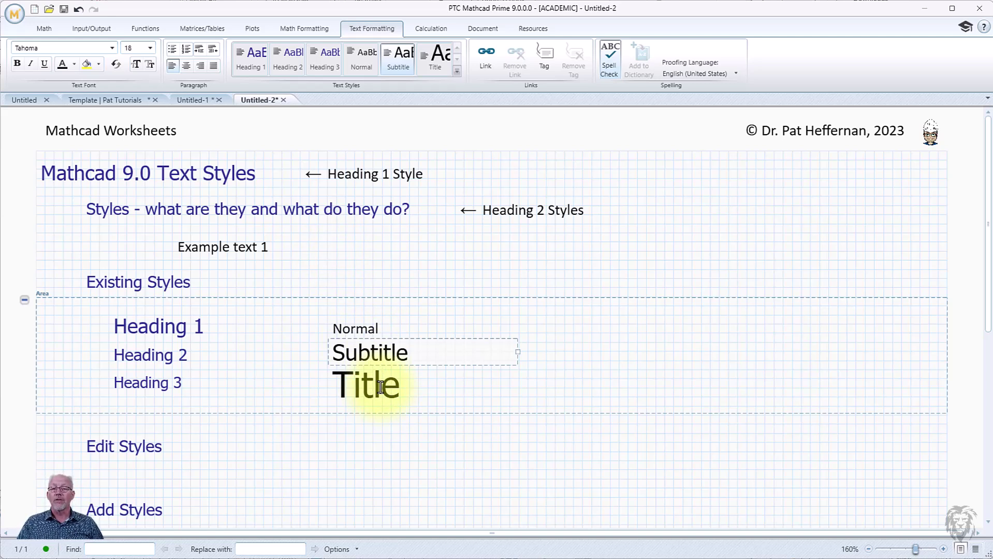
{"action": "left_click", "coordinate": [152, 487]}
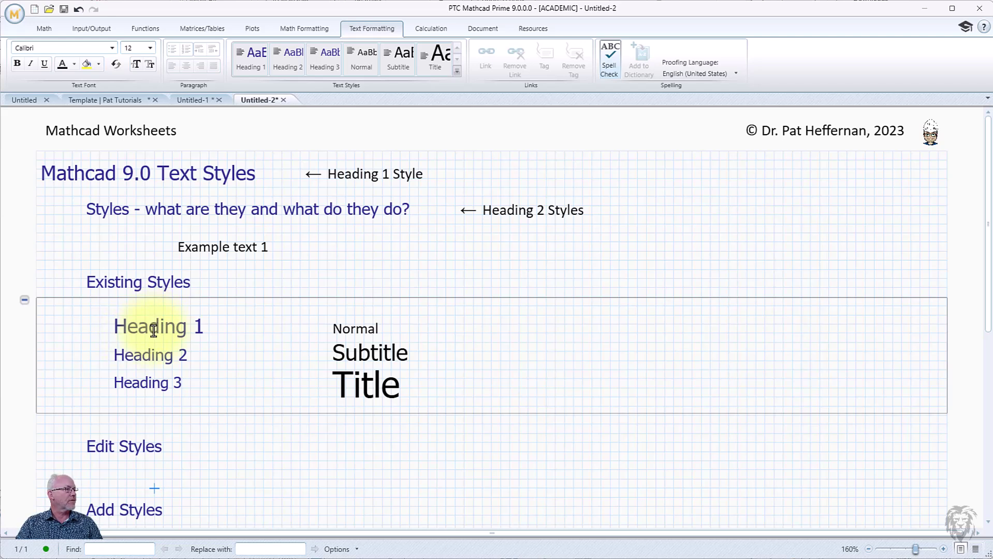
{"action": "left_click", "coordinate": [120, 328]}
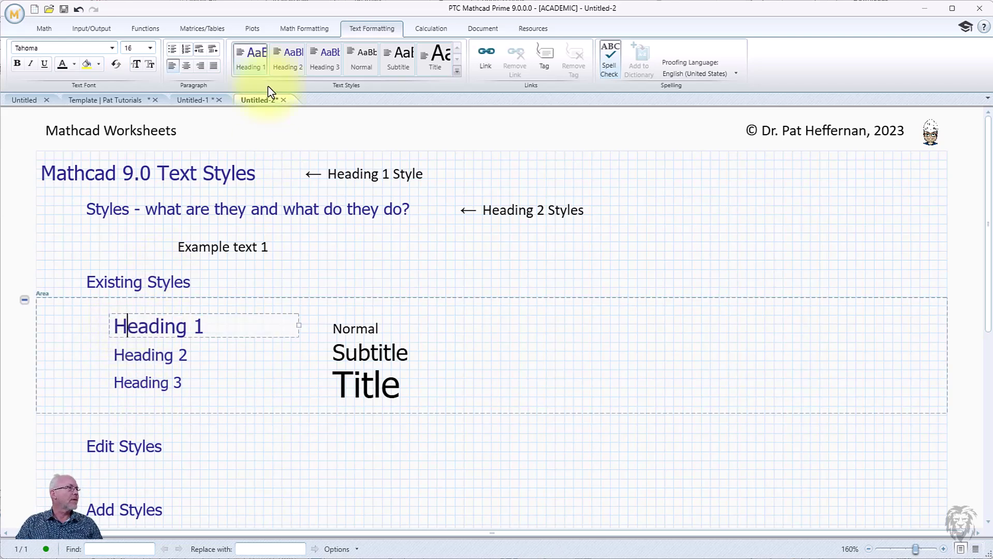
Edit the Heading 1 style so its font colour is light blue (teal).
{"action": "right_click", "coordinate": [252, 61]}
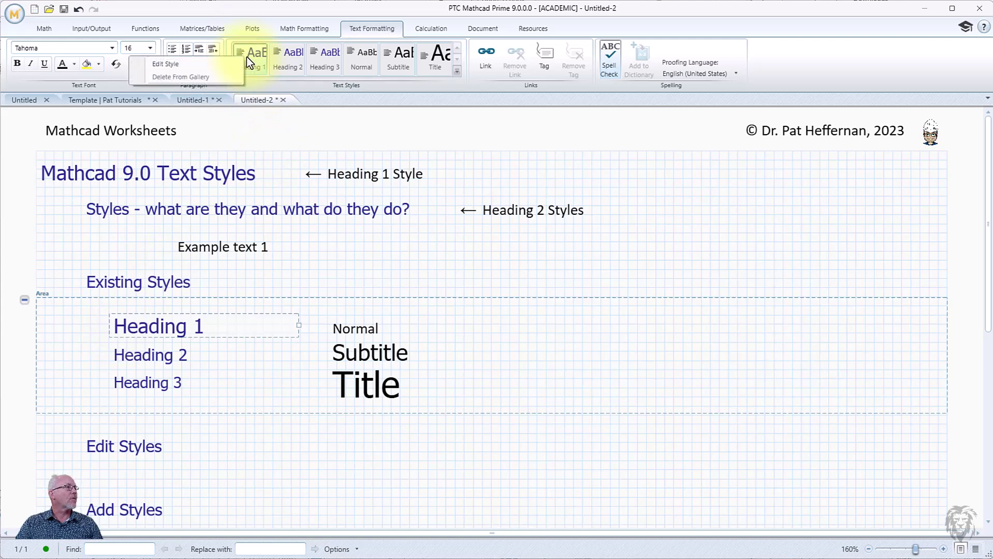
{"action": "left_click", "coordinate": [170, 66]}
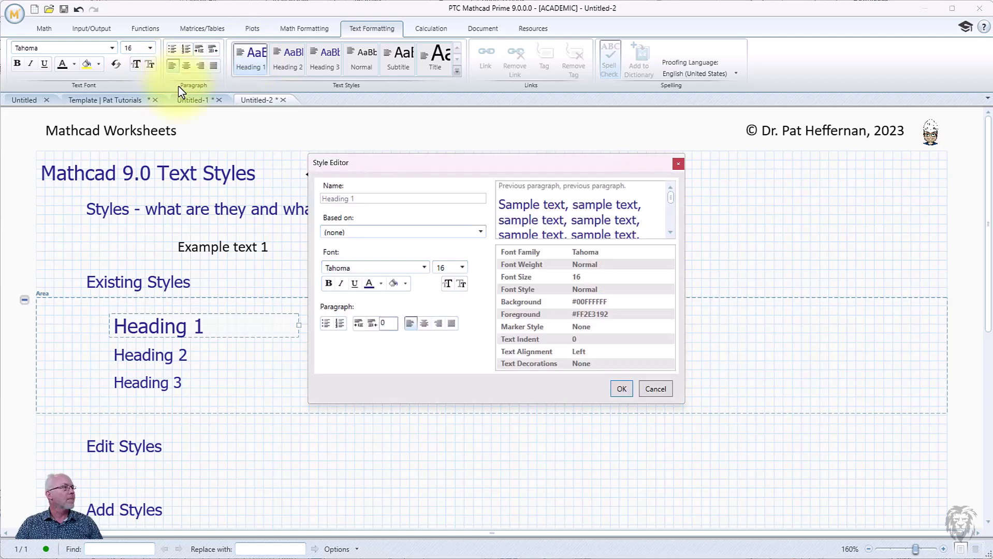
{"action": "left_click_drag", "start_coordinate": [392, 167], "coordinate": [668, 180]}
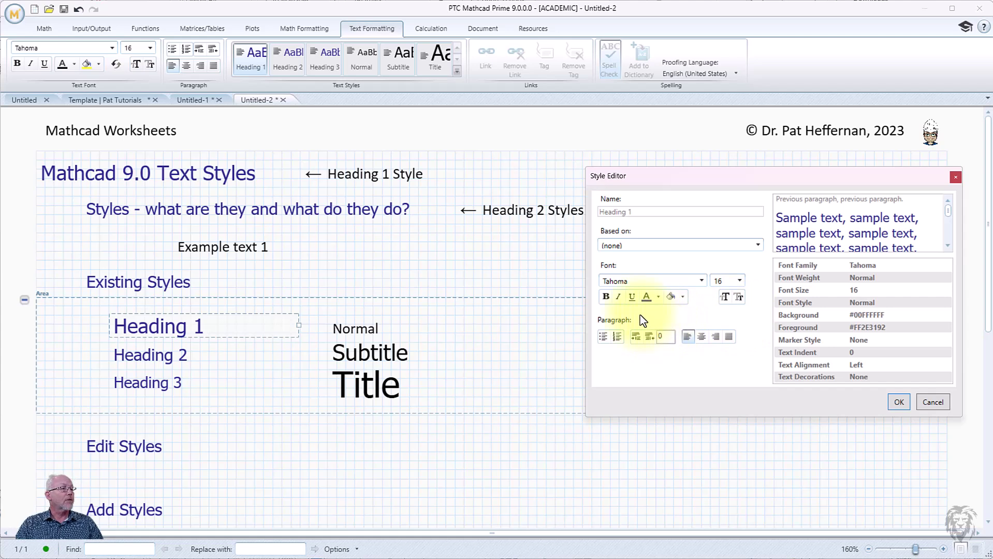
{"action": "left_click", "coordinate": [658, 298]}
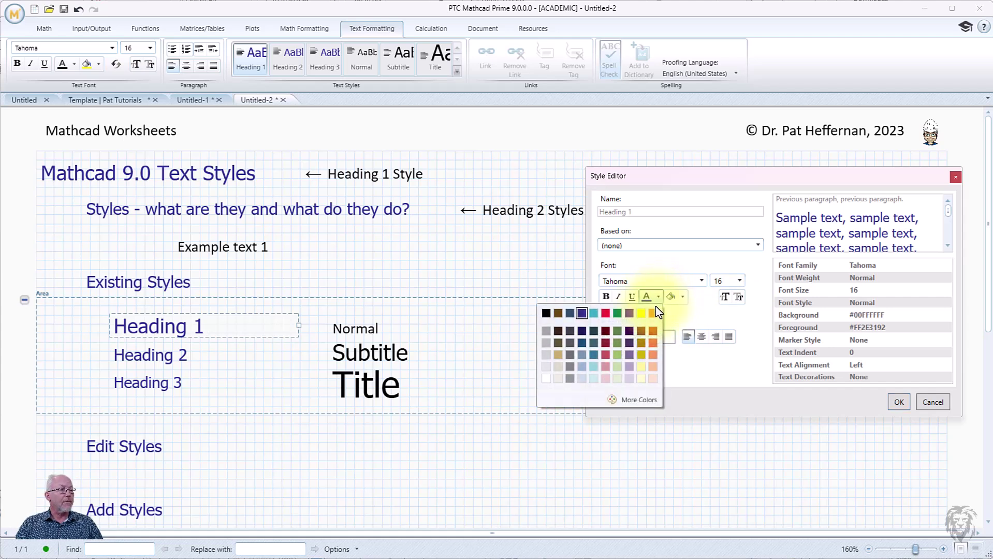
{"action": "left_click", "coordinate": [594, 314]}
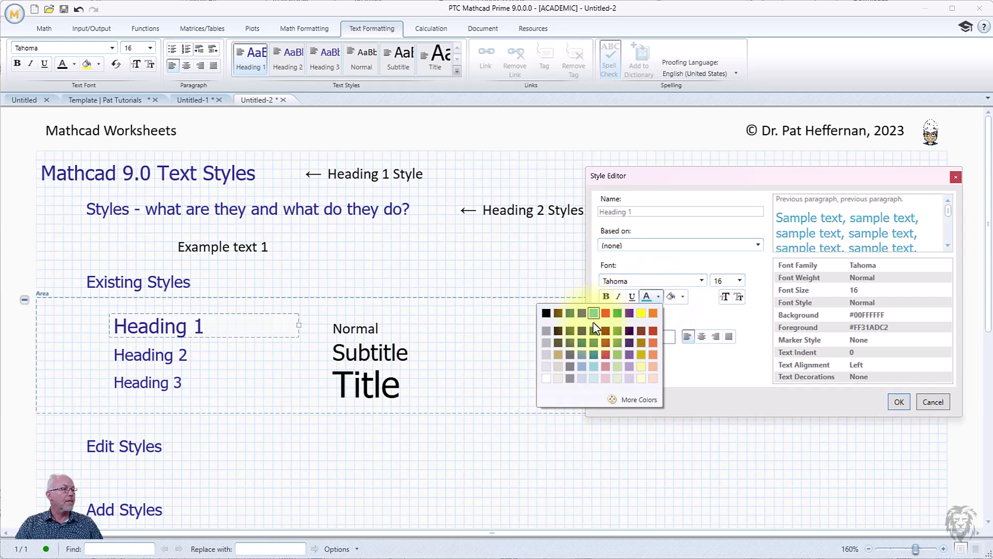
{"action": "left_click", "coordinate": [898, 402]}
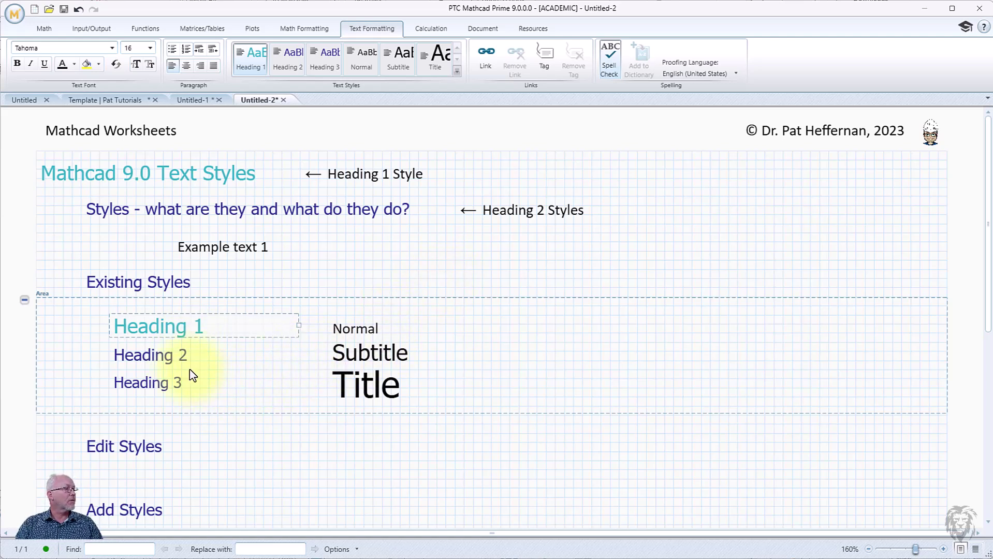
{"action": "left_click", "coordinate": [172, 355]}
{"action": "triple_click", "coordinate": [162, 343]}
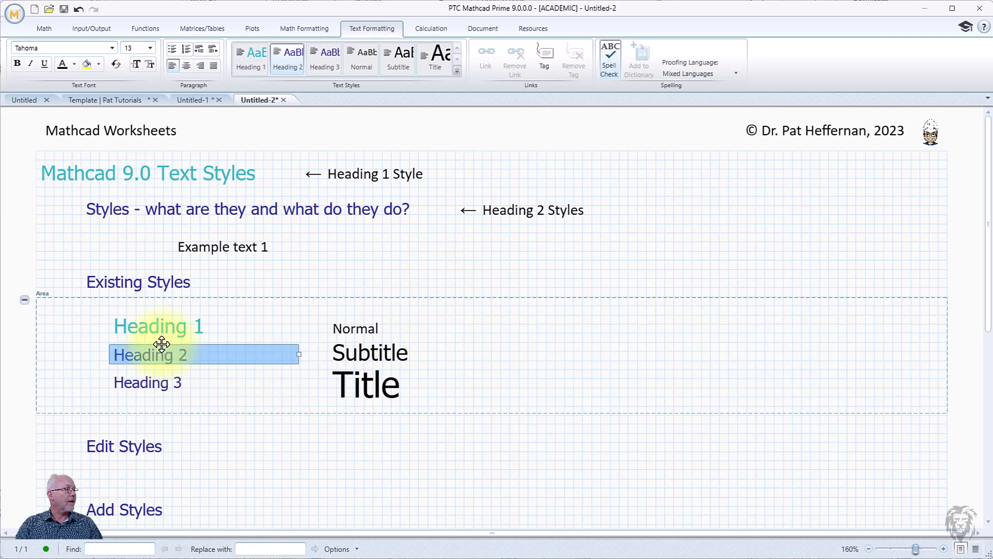
{"action": "left_click", "coordinate": [248, 58]}
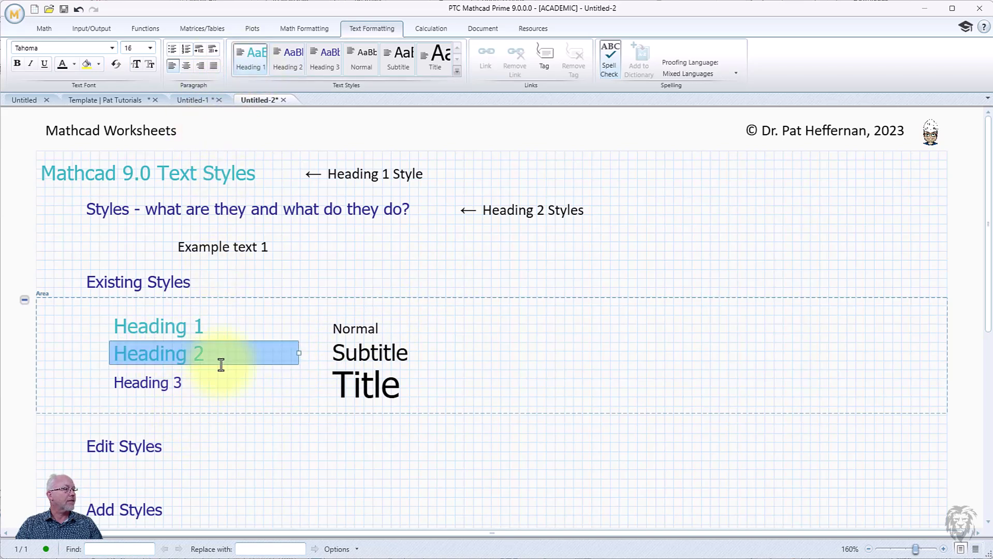
{"action": "left_click", "coordinate": [278, 58]}
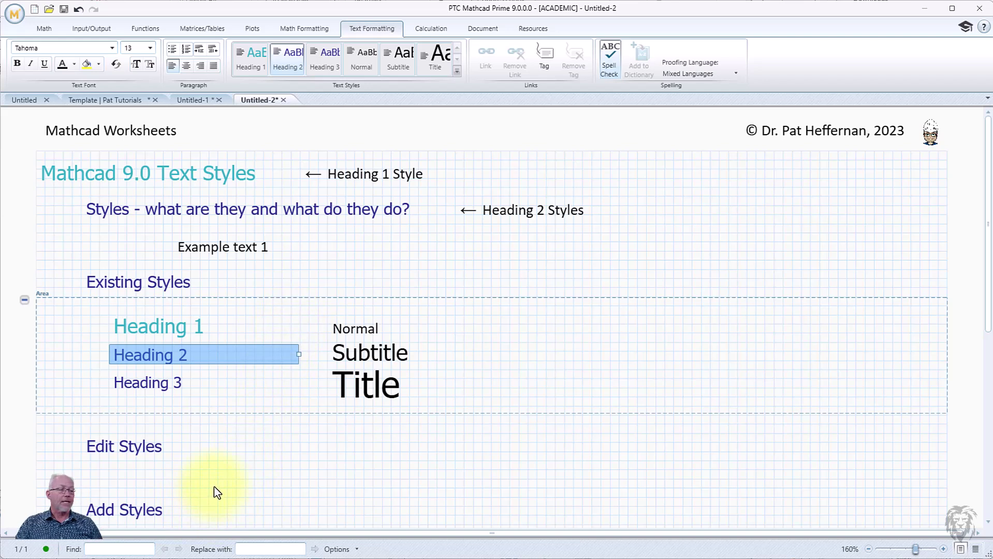
Expand the Text Styles gallery to show all Standard styles and the new-style option.
{"action": "scroll", "coordinate": [165, 515], "scroll_direction": "down", "scroll_amount": 1}
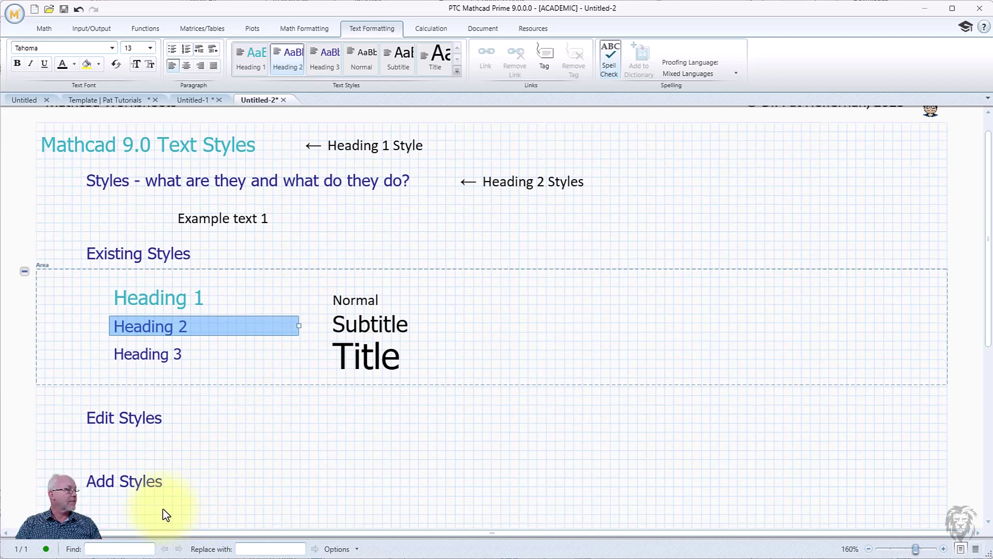
{"action": "left_click", "coordinate": [457, 72]}
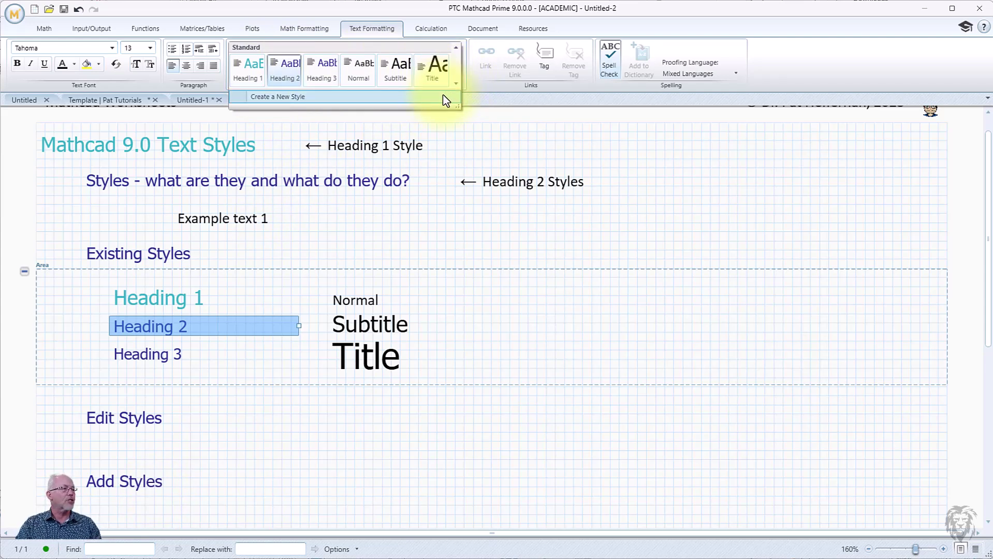
Create a new text style and rename it from 'New' to 'Reference'.
{"action": "left_click", "coordinate": [278, 97]}
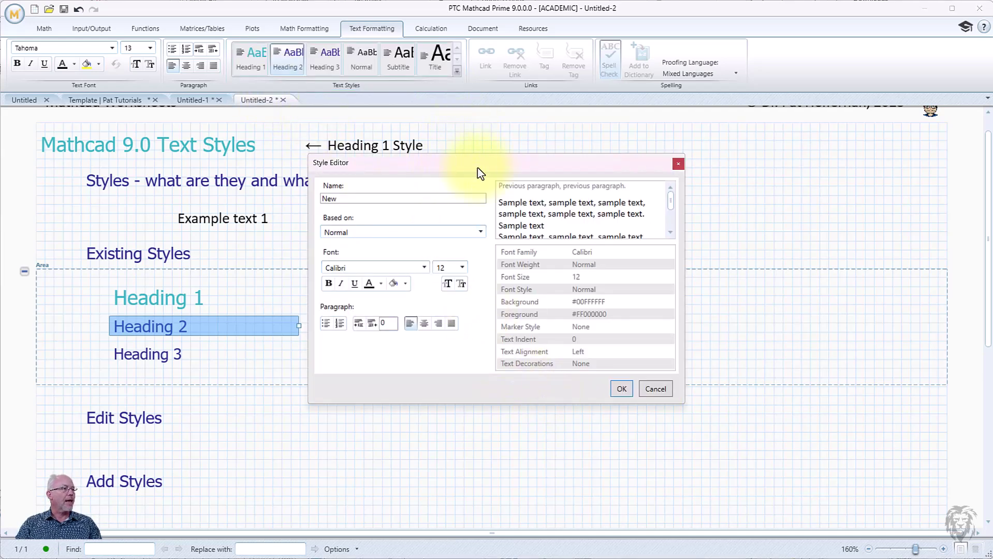
{"action": "left_click_drag", "start_coordinate": [478, 171], "coordinate": [642, 189]}
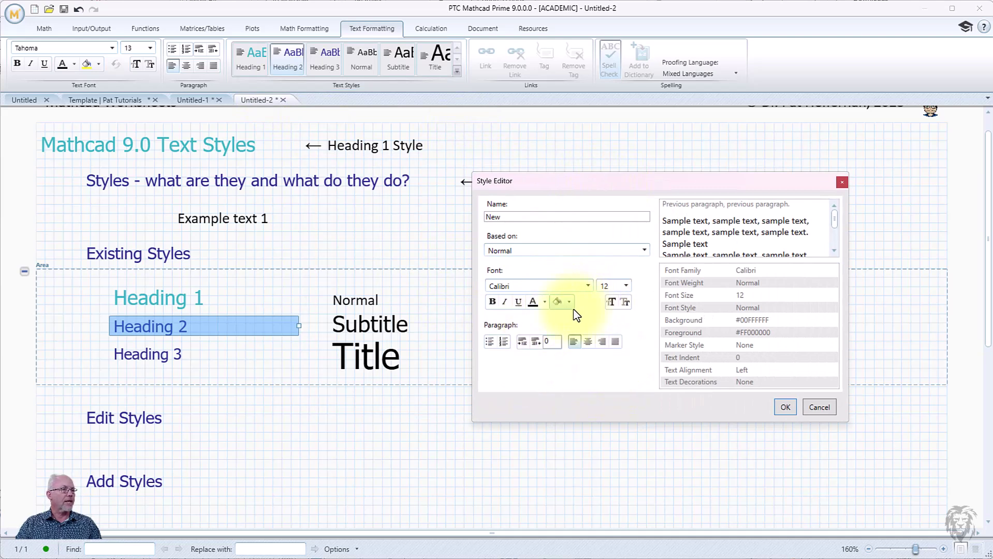
{"action": "left_click", "coordinate": [545, 302]}
{"action": "key", "text": "Escape"}
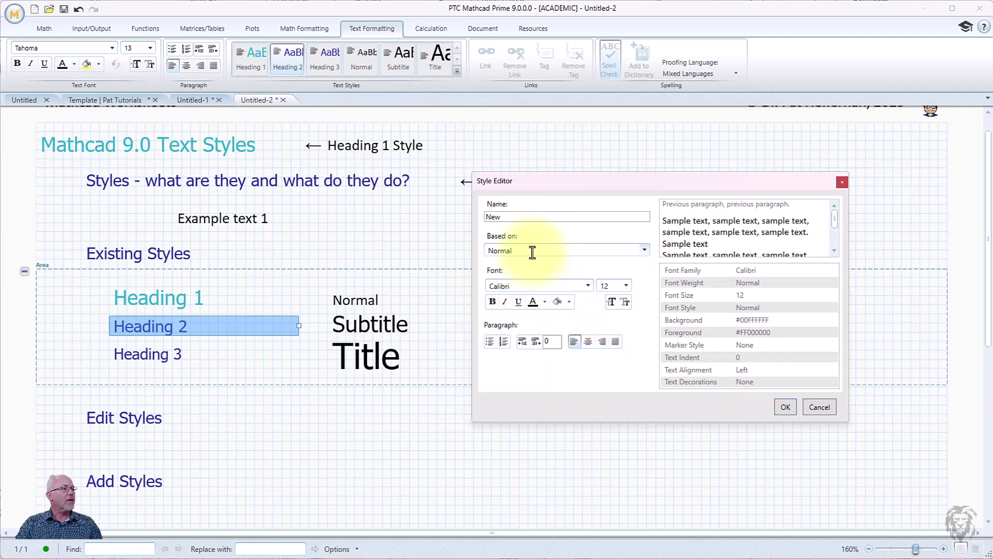
{"action": "left_click", "coordinate": [523, 216]}
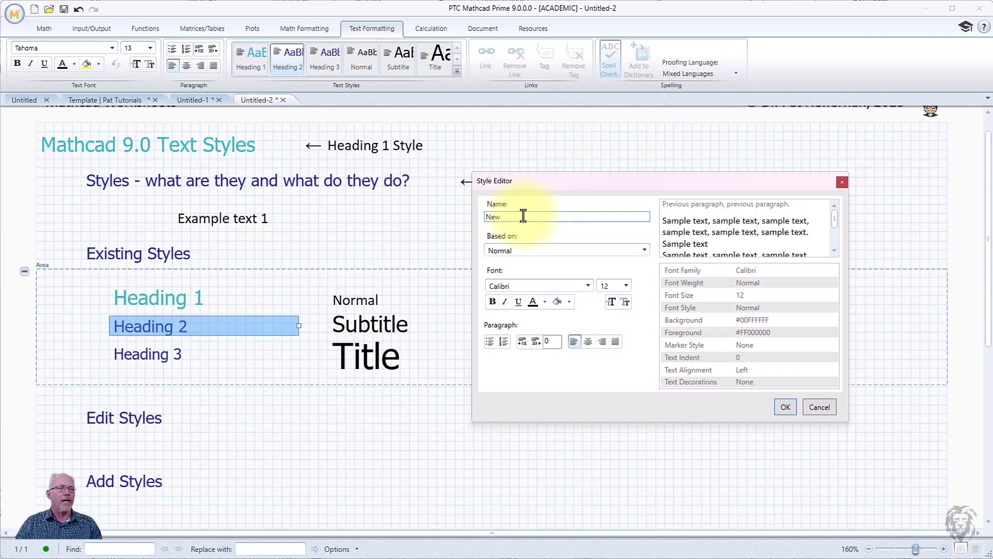
{"action": "left_click_drag", "start_coordinate": [517, 217], "coordinate": [470, 222]}
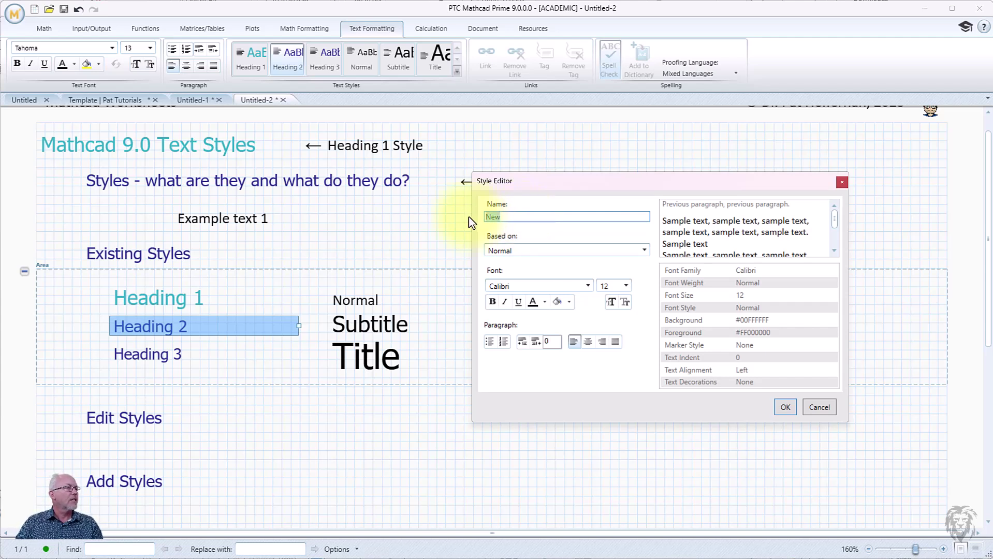
{"action": "type", "text": "Reference"}
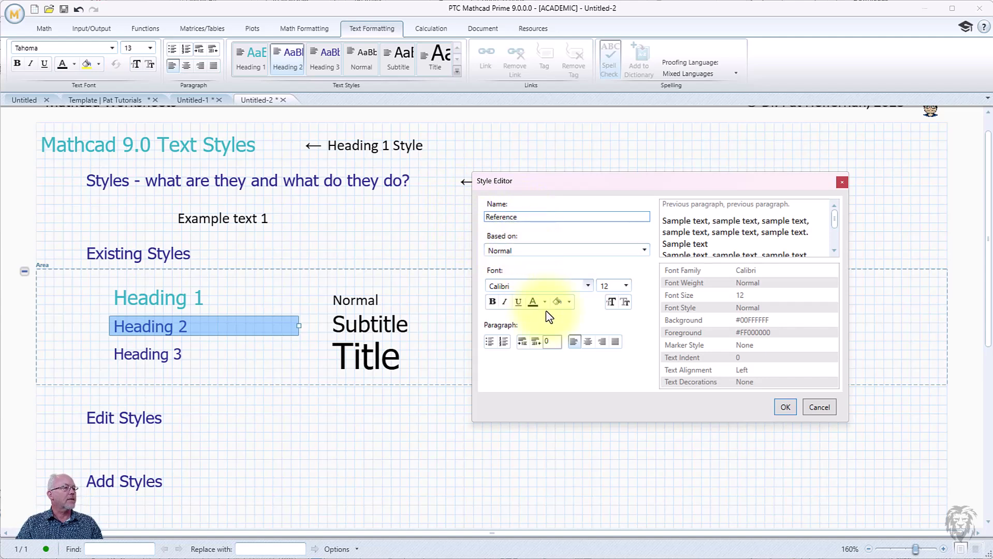
Give the Reference style a 10 pt font size and purple text, and save it.
{"action": "left_click", "coordinate": [627, 286]}
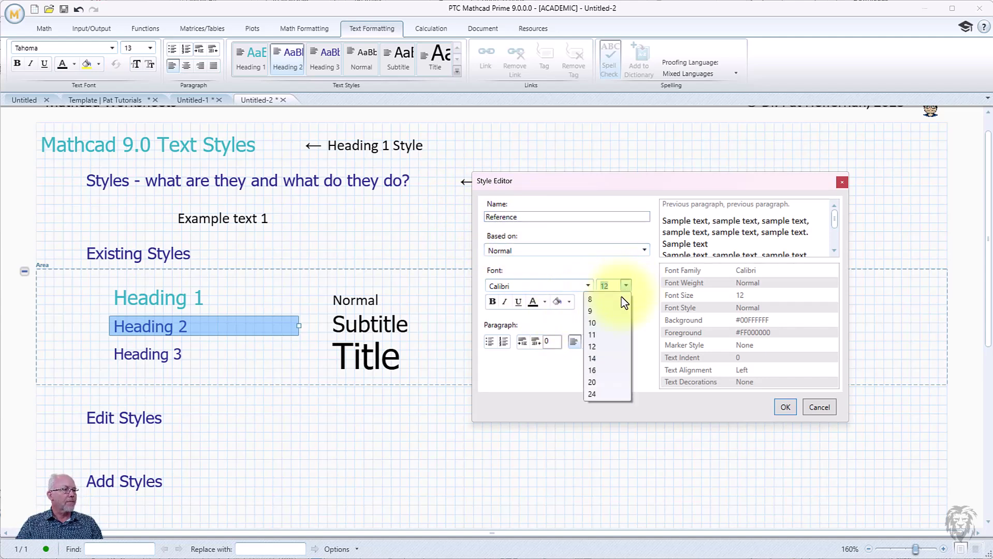
{"action": "left_click", "coordinate": [602, 324]}
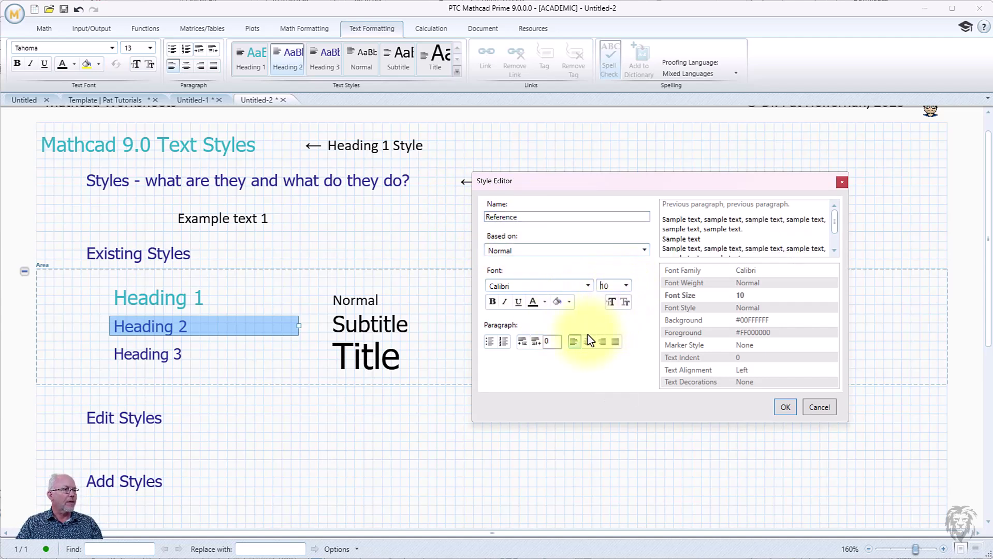
{"action": "left_click", "coordinate": [543, 303]}
{"action": "left_click", "coordinate": [515, 318]}
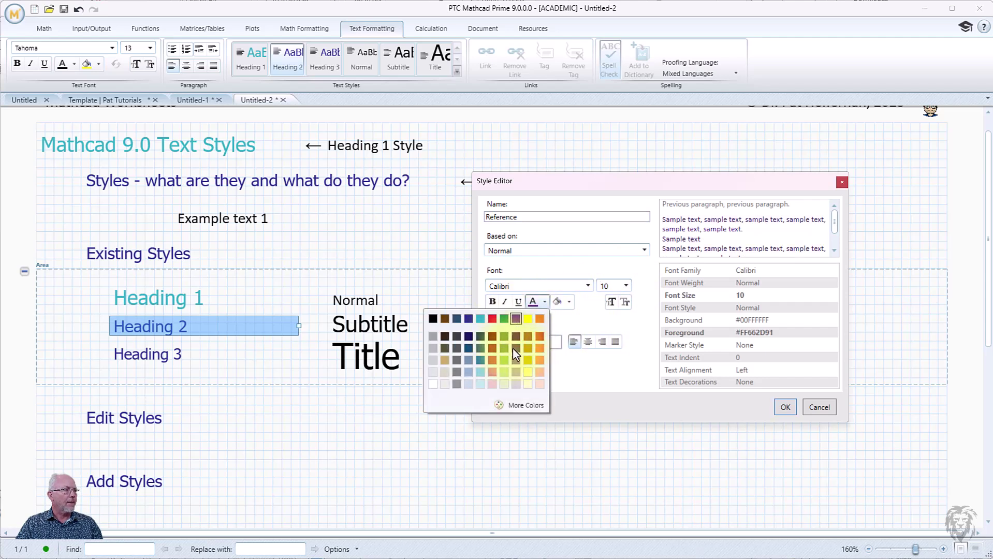
{"action": "left_click", "coordinate": [565, 388]}
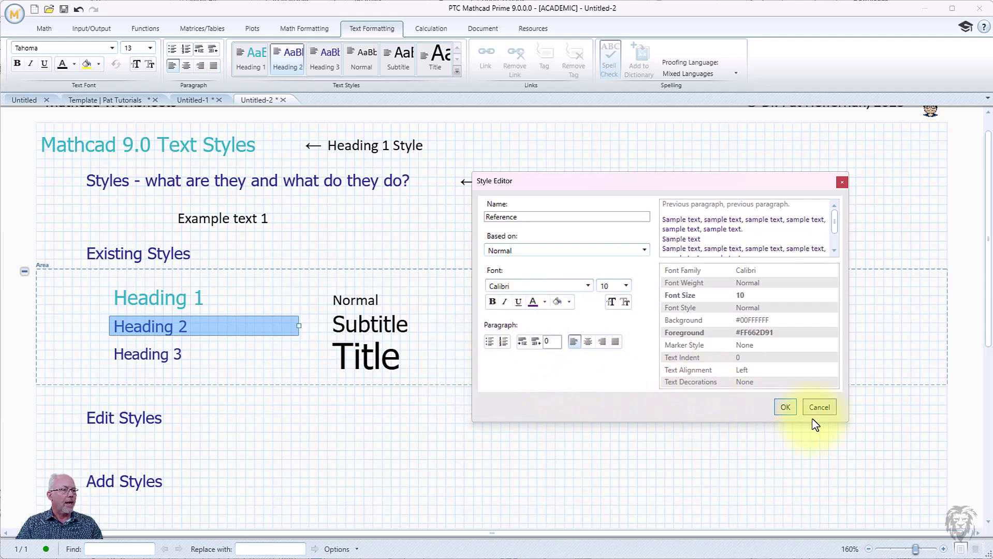
{"action": "left_click", "coordinate": [782, 408]}
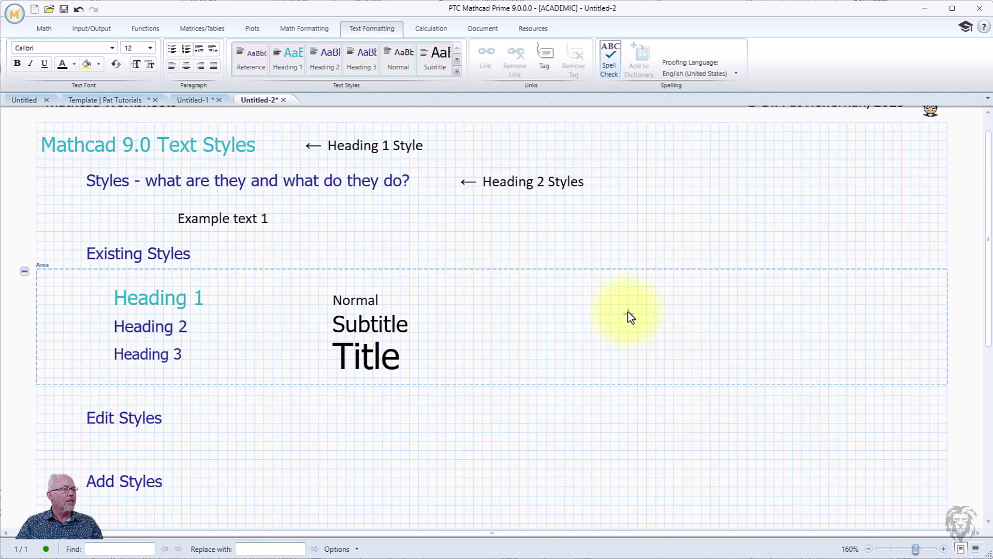
Add a text region reading 'Reference Cl 1.1.3' to the right of the style samples.
{"action": "left_click", "coordinate": [693, 314]}
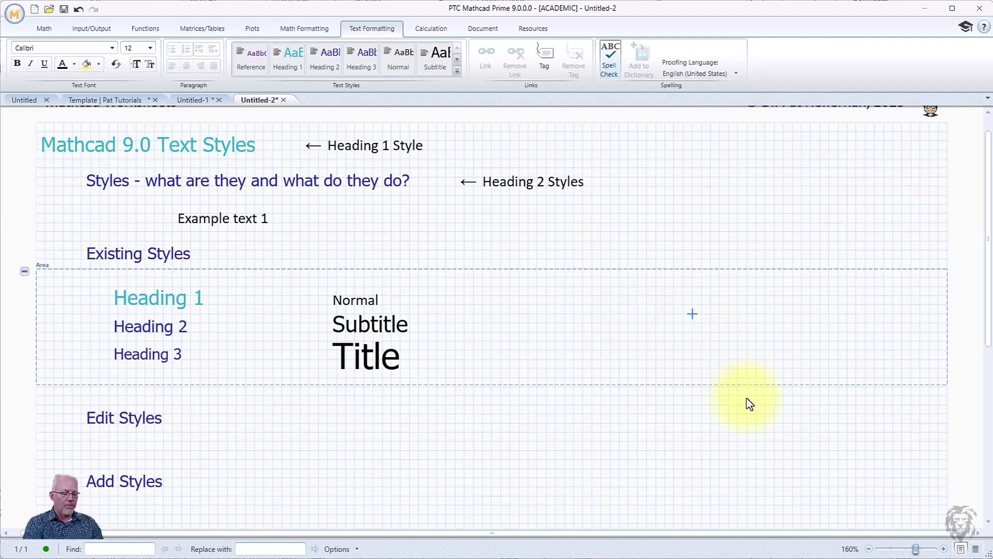
{"action": "type", "text": "Referenc"}
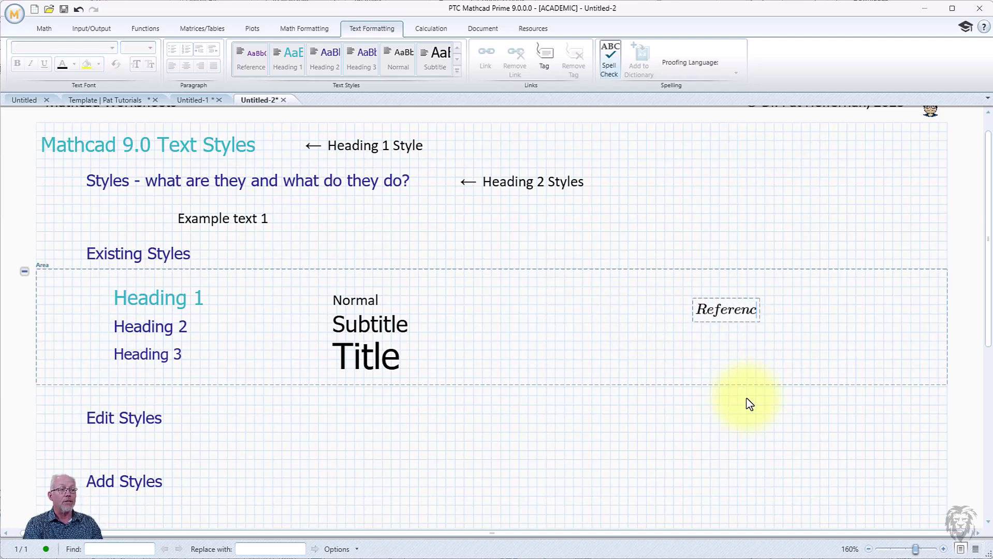
{"action": "key", "text": "BackSpace"}
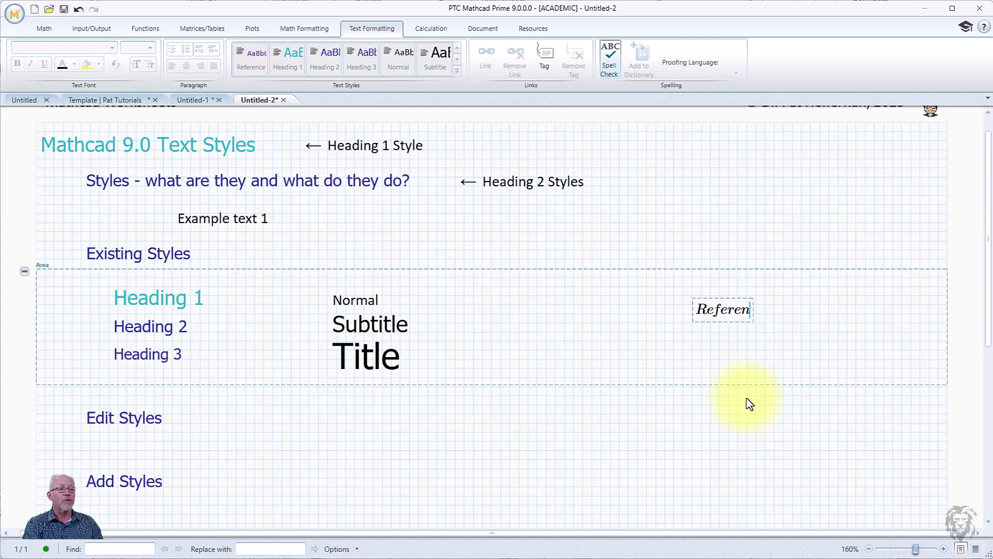
{"action": "type", "text": "ce"}
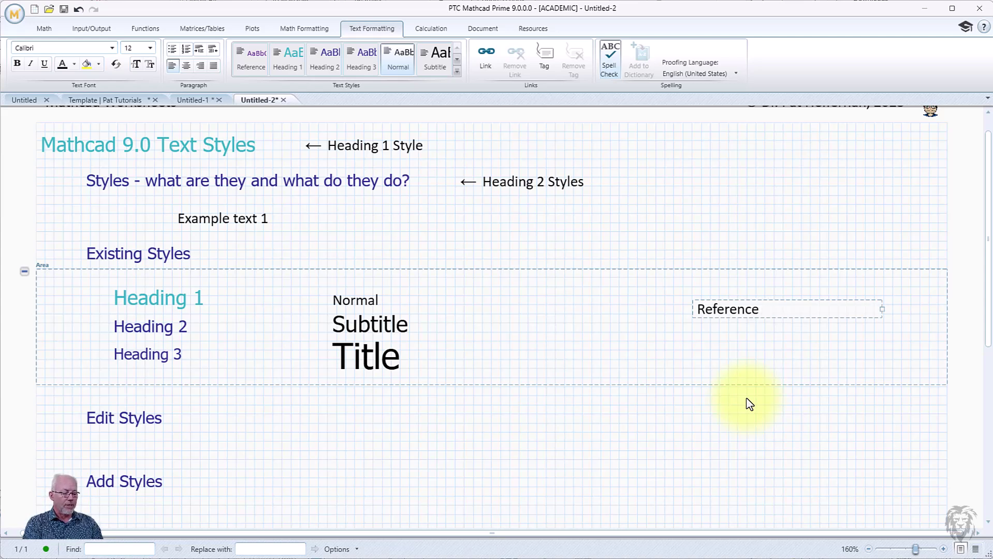
{"action": "type", "text": "1.1"}
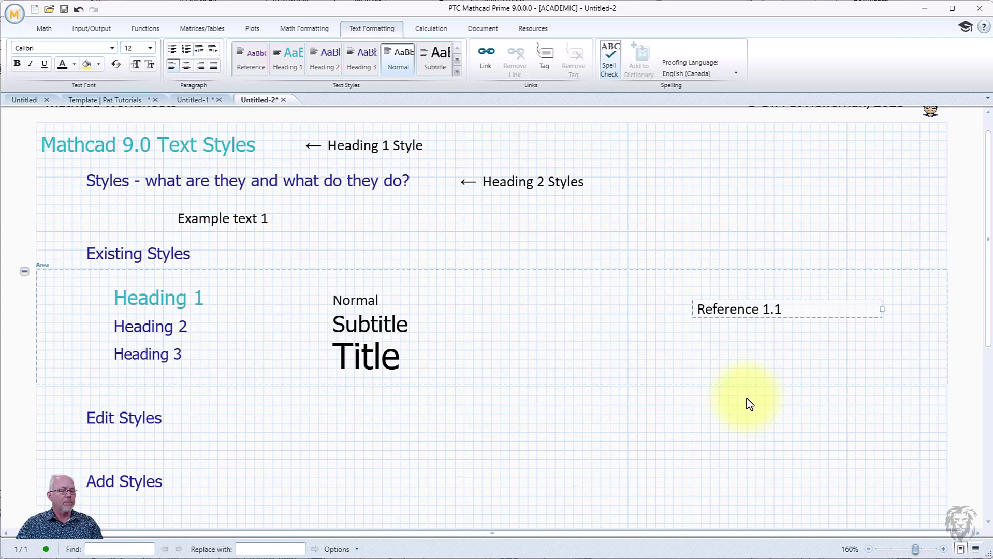
{"action": "type", "text": ".3"}
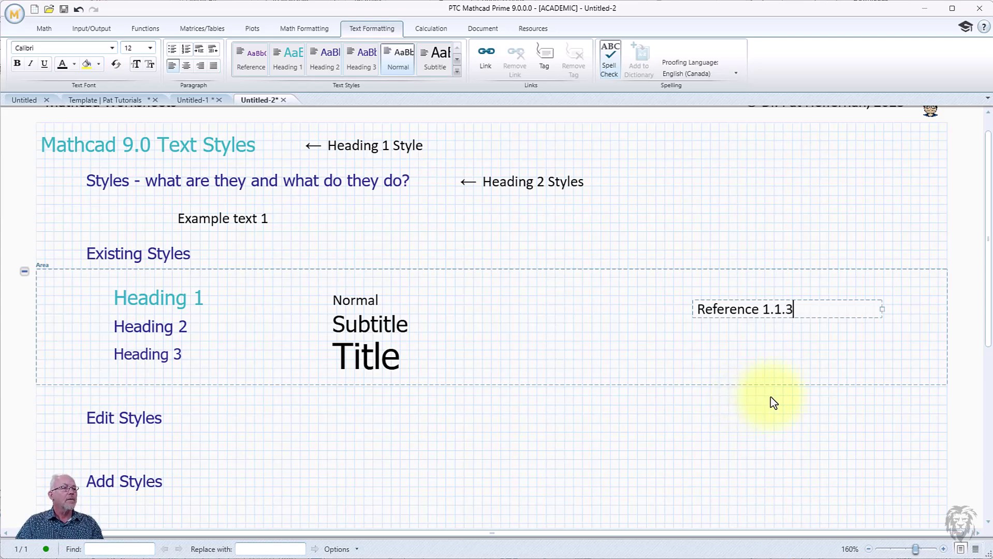
{"action": "left_click", "coordinate": [763, 307]}
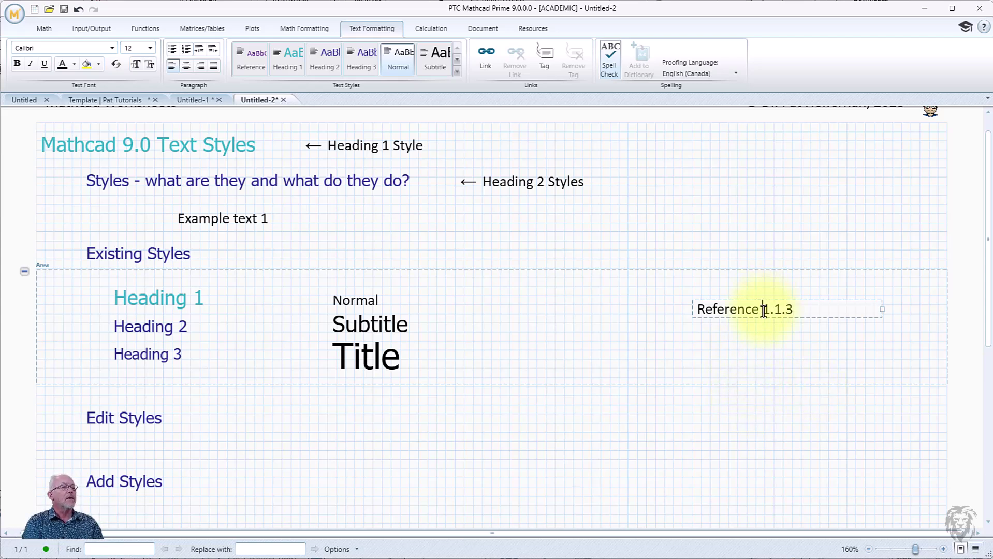
{"action": "type", "text": "Cl"}
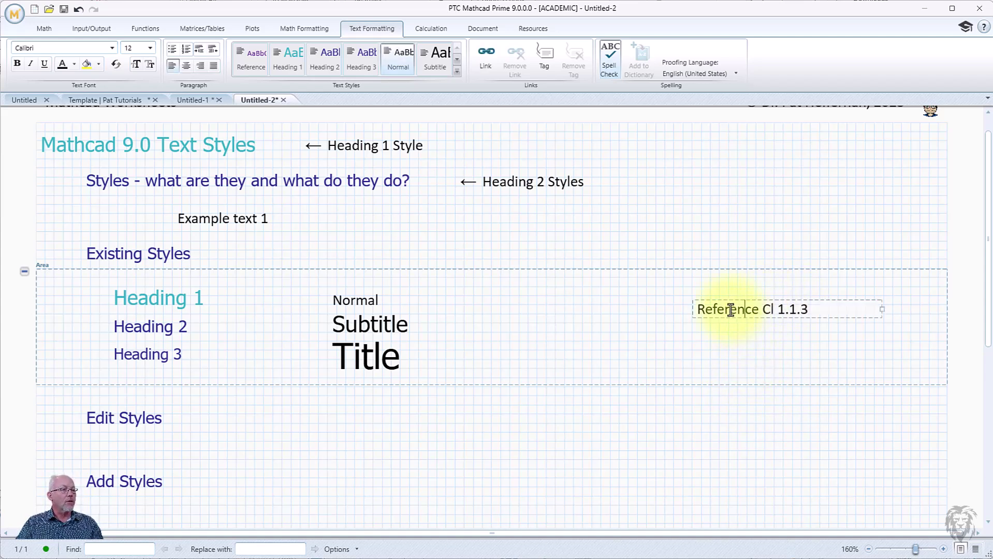
Apply the Reference style to the 'Reference Cl 1.1.3' region, making it purple 10 pt text.
{"action": "left_click", "coordinate": [703, 292]}
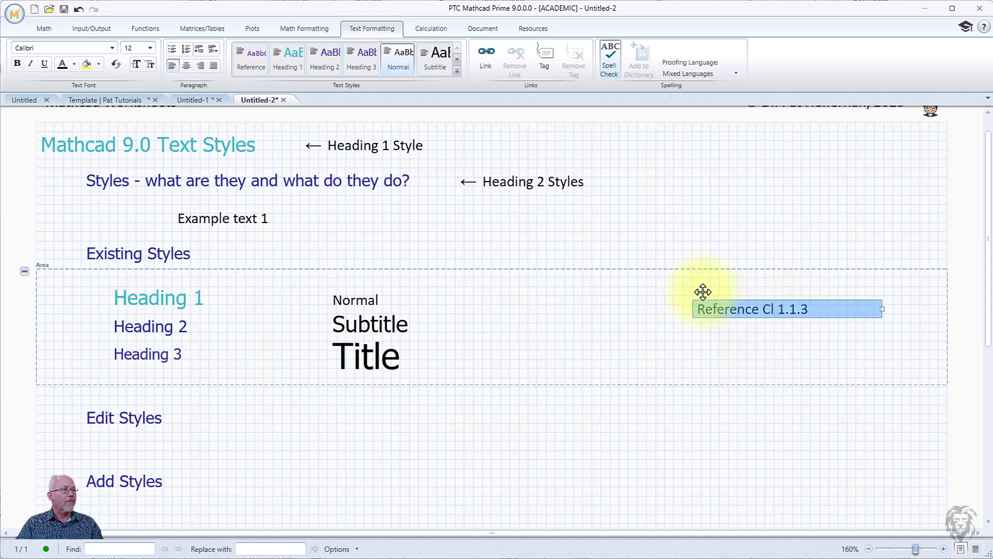
{"action": "left_click", "coordinate": [458, 60]}
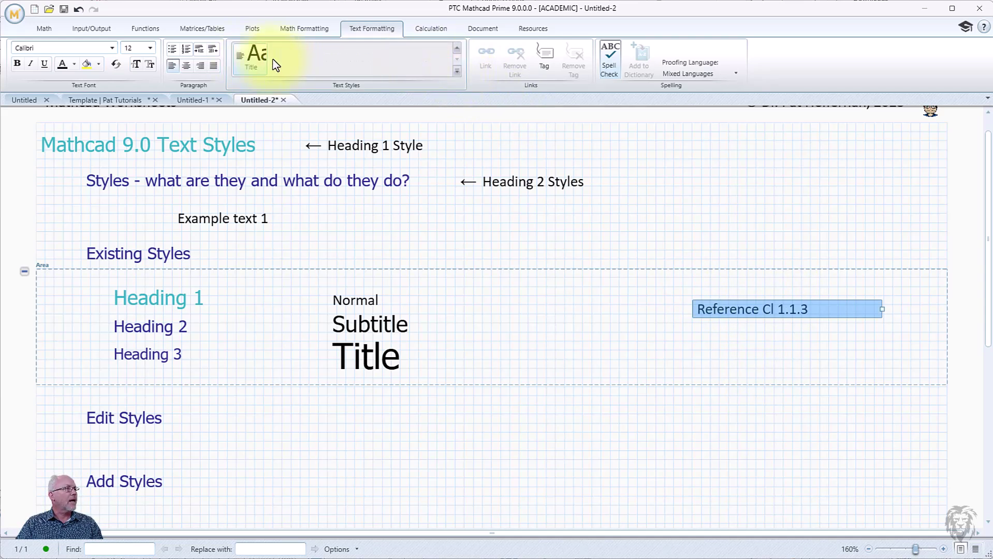
{"action": "left_click", "coordinate": [458, 52]}
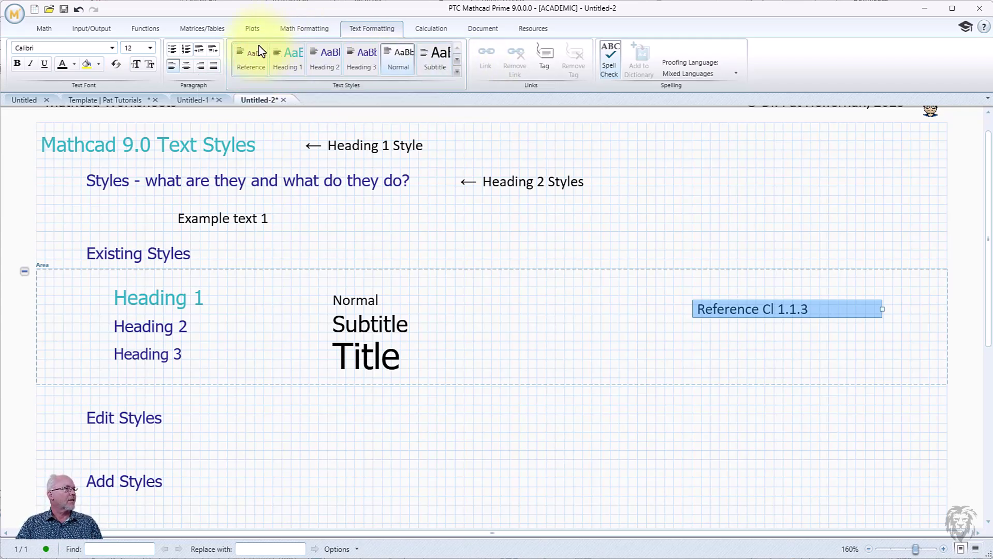
{"action": "left_click", "coordinate": [251, 58]}
{"action": "left_click", "coordinate": [720, 352]}
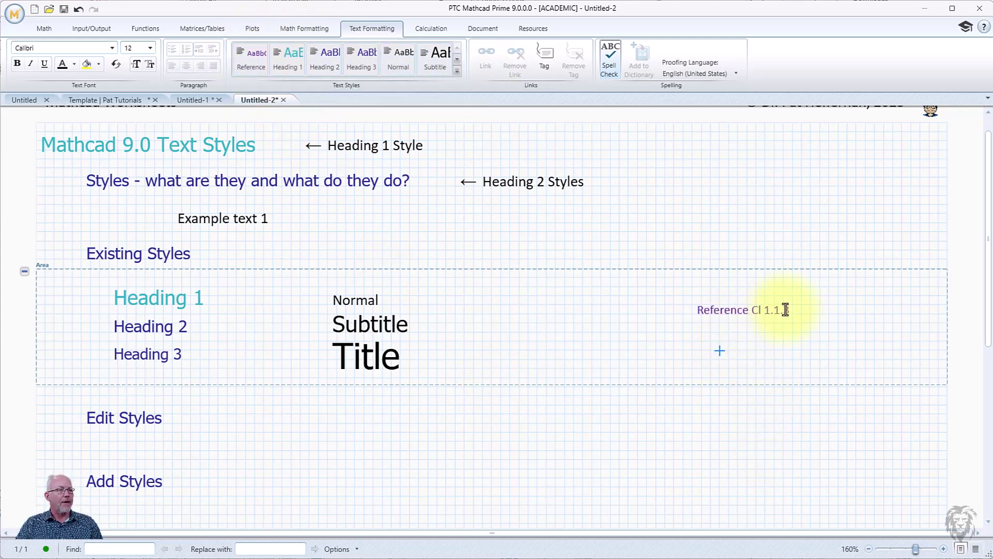
{"action": "left_click", "coordinate": [754, 312]}
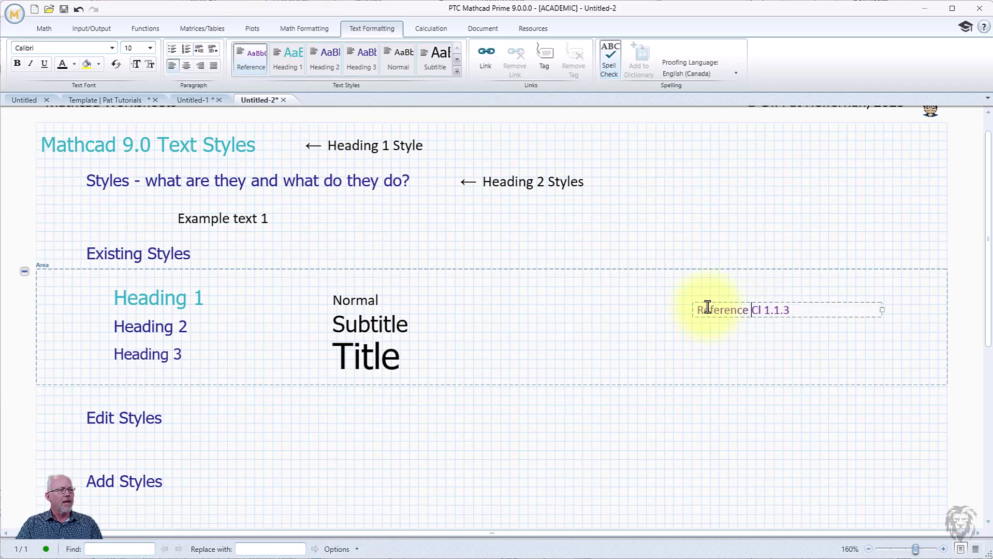